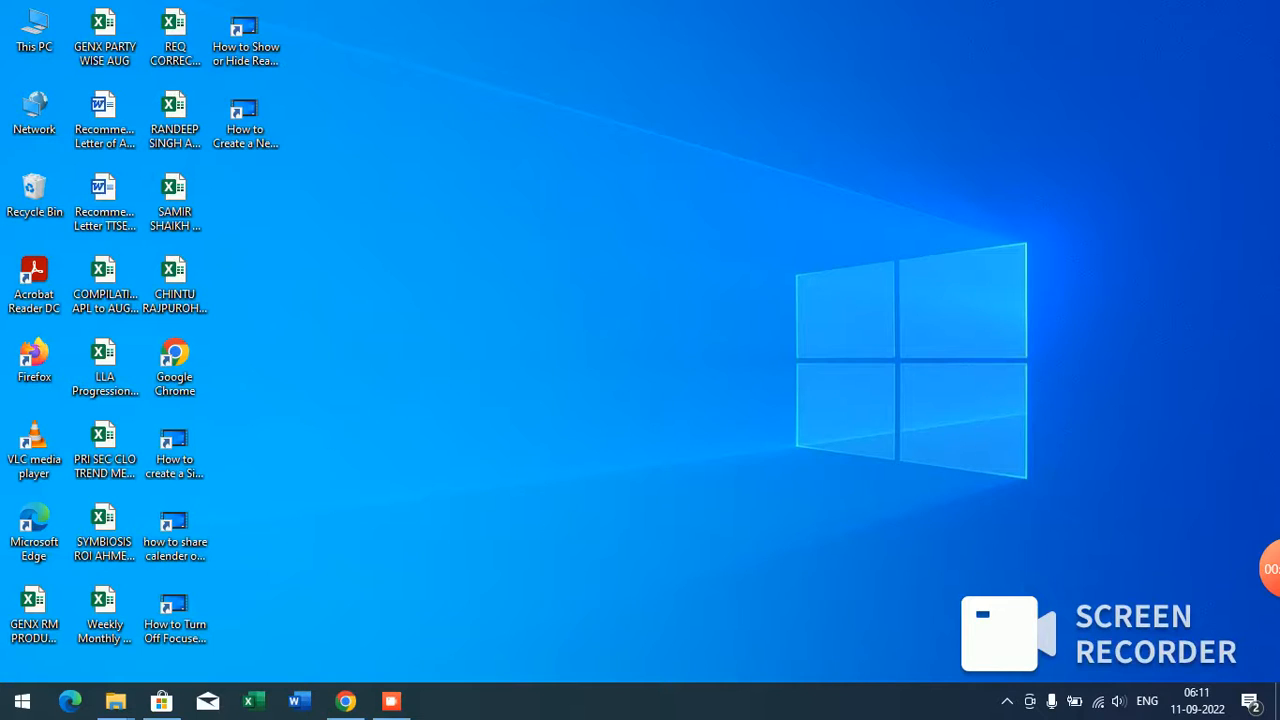
- Bring Outlook on the web forward and switch from the inbox to the calendar
{"action": "left_click", "coordinate": [345, 701]}
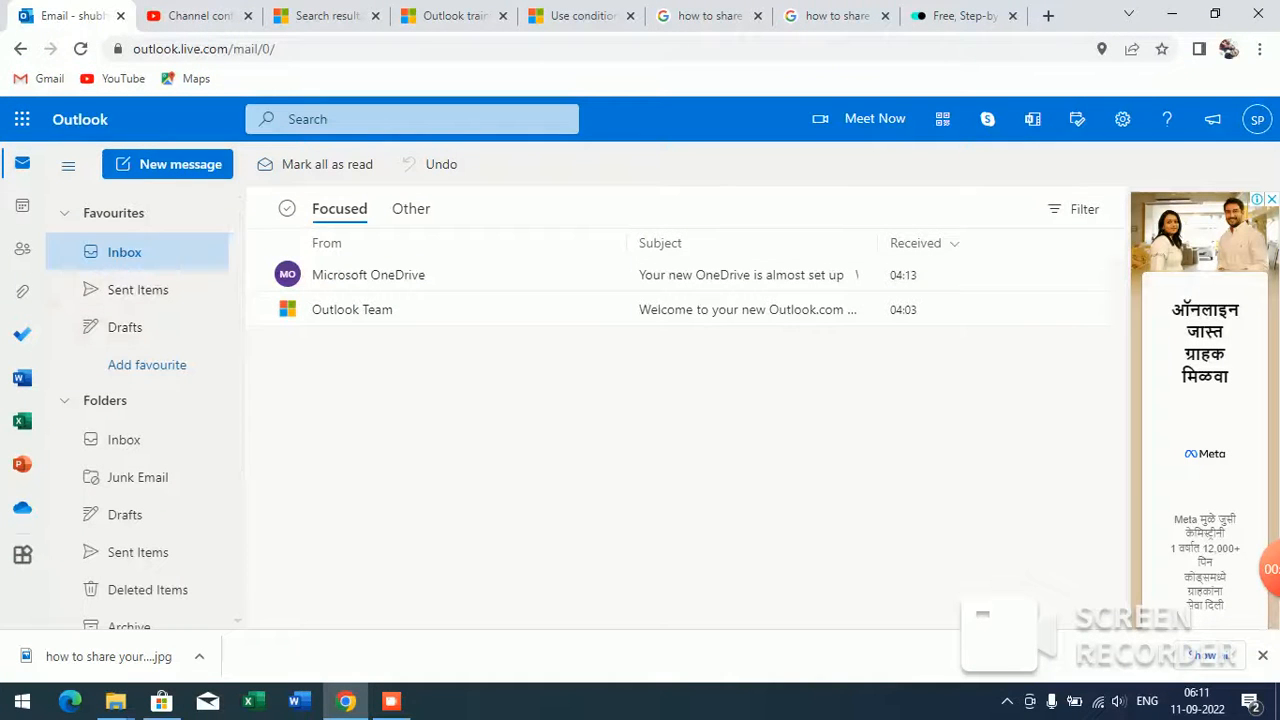
{"action": "left_click", "coordinate": [22, 206]}
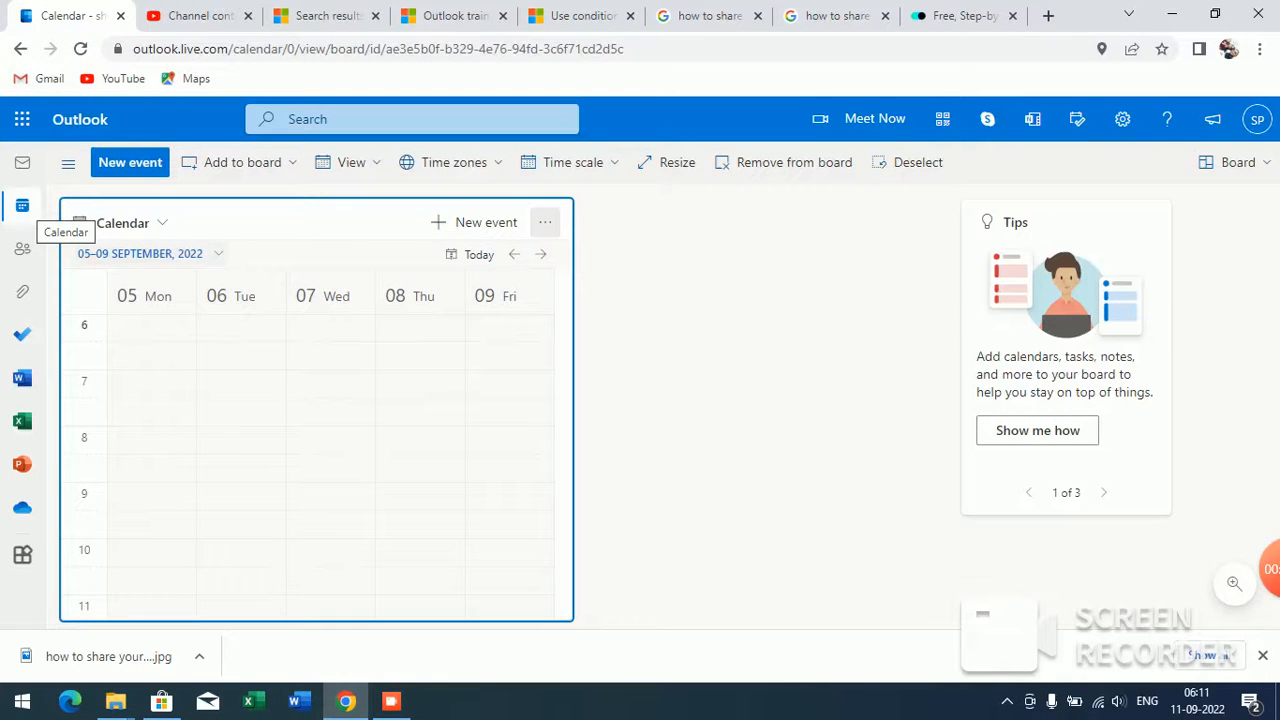
- Start a new all-day event on Monday 5 September titled 'dinner'
{"action": "left_click", "coordinate": [150, 330]}
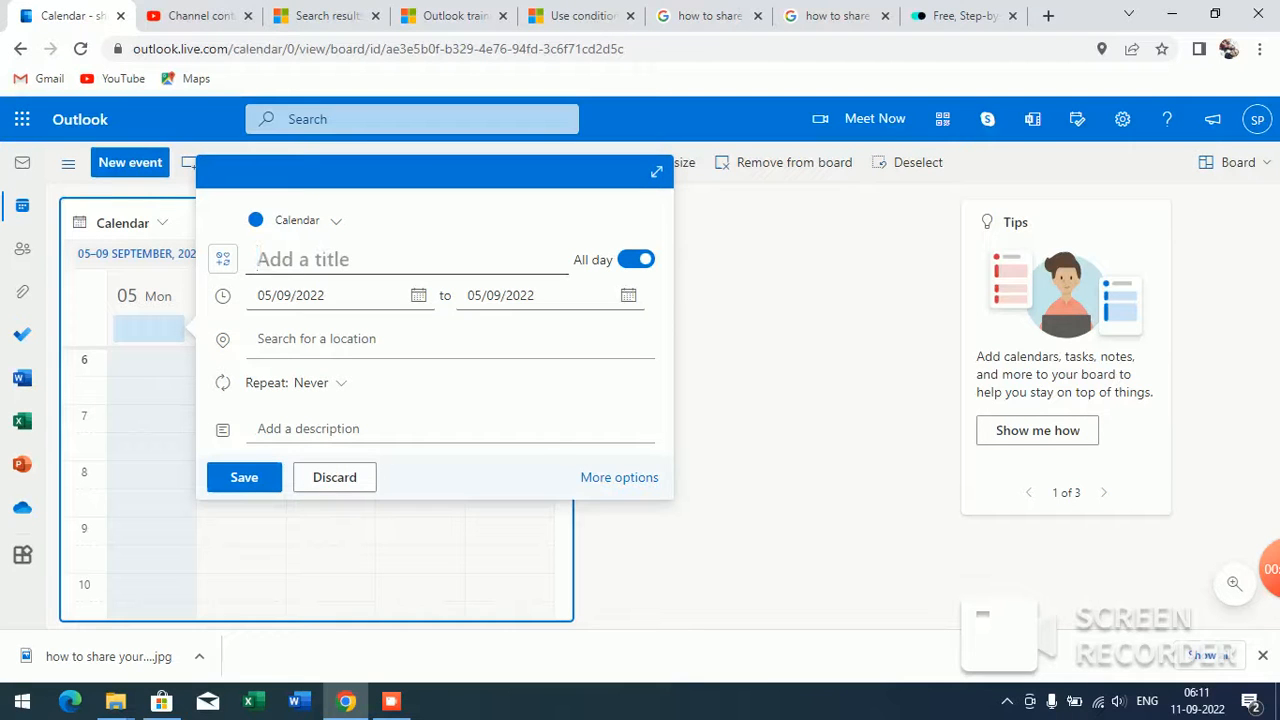
{"action": "type", "text": "nhi"}
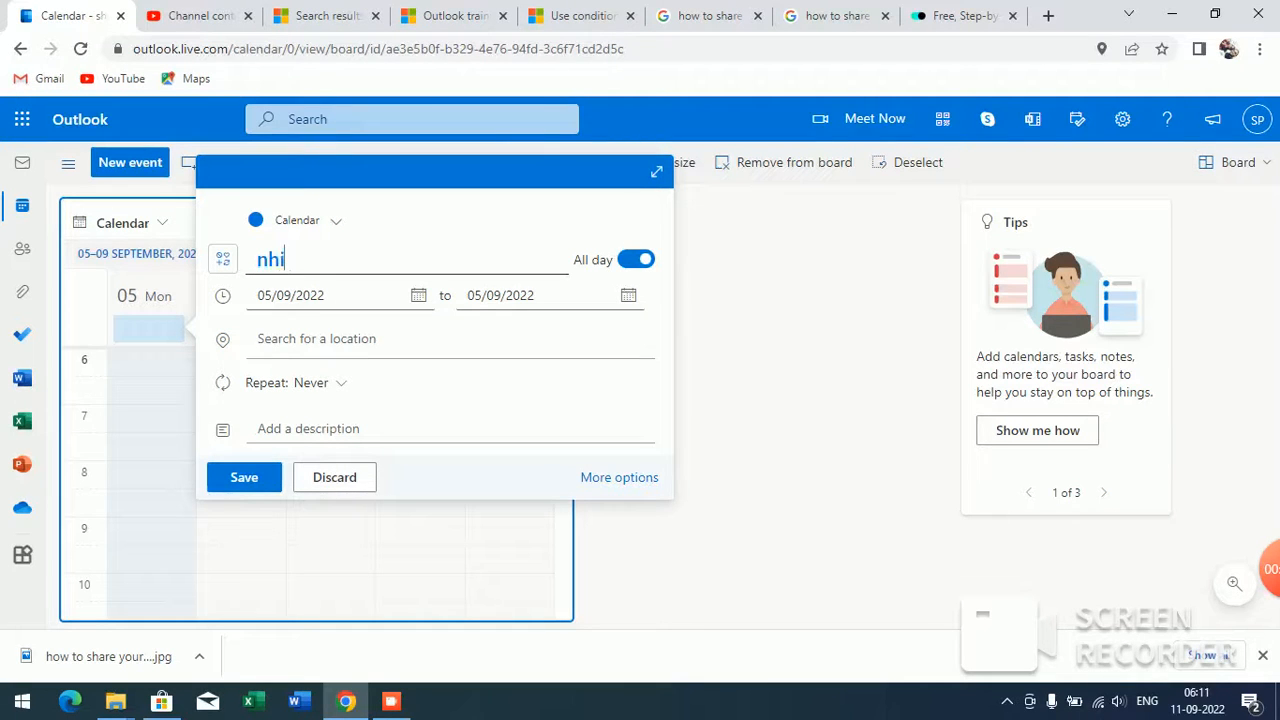
{"action": "key", "text": "BackSpace"}
{"action": "key", "text": "BackSpace"}
{"action": "key", "text": "BackSpace"}
{"action": "type", "text": "d"}
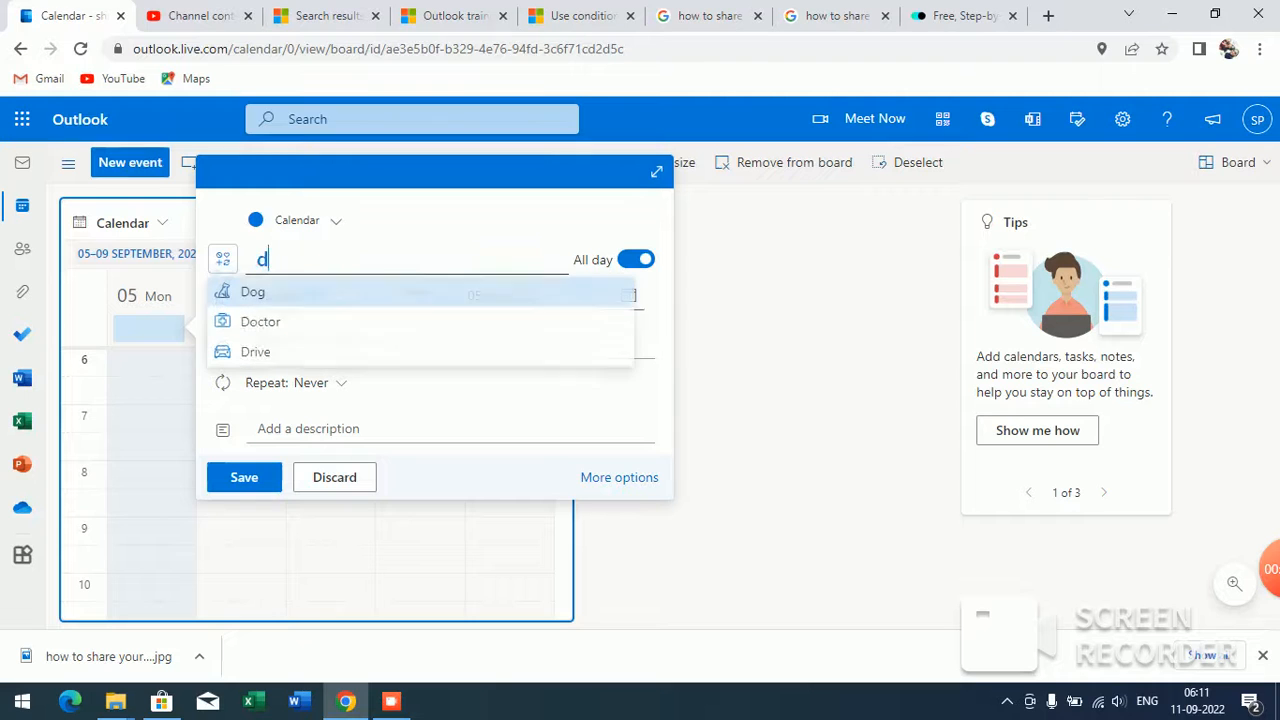
{"action": "type", "text": "inn"}
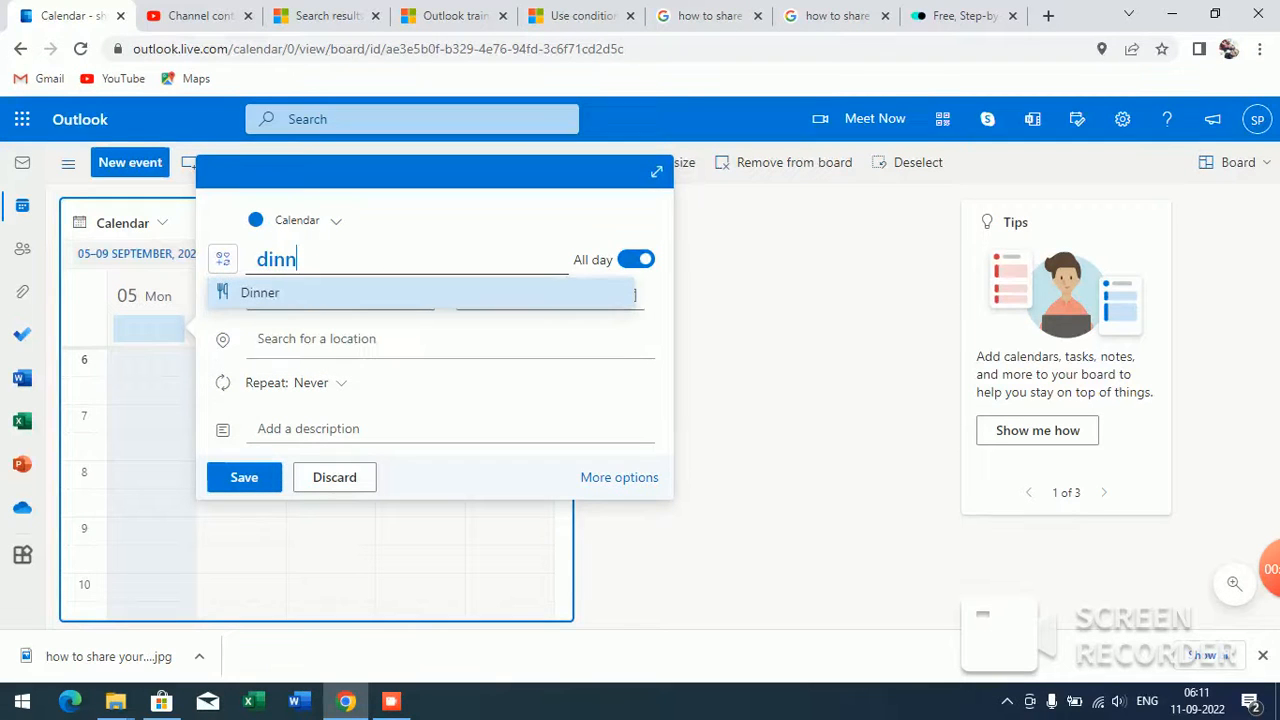
{"action": "type", "text": "er"}
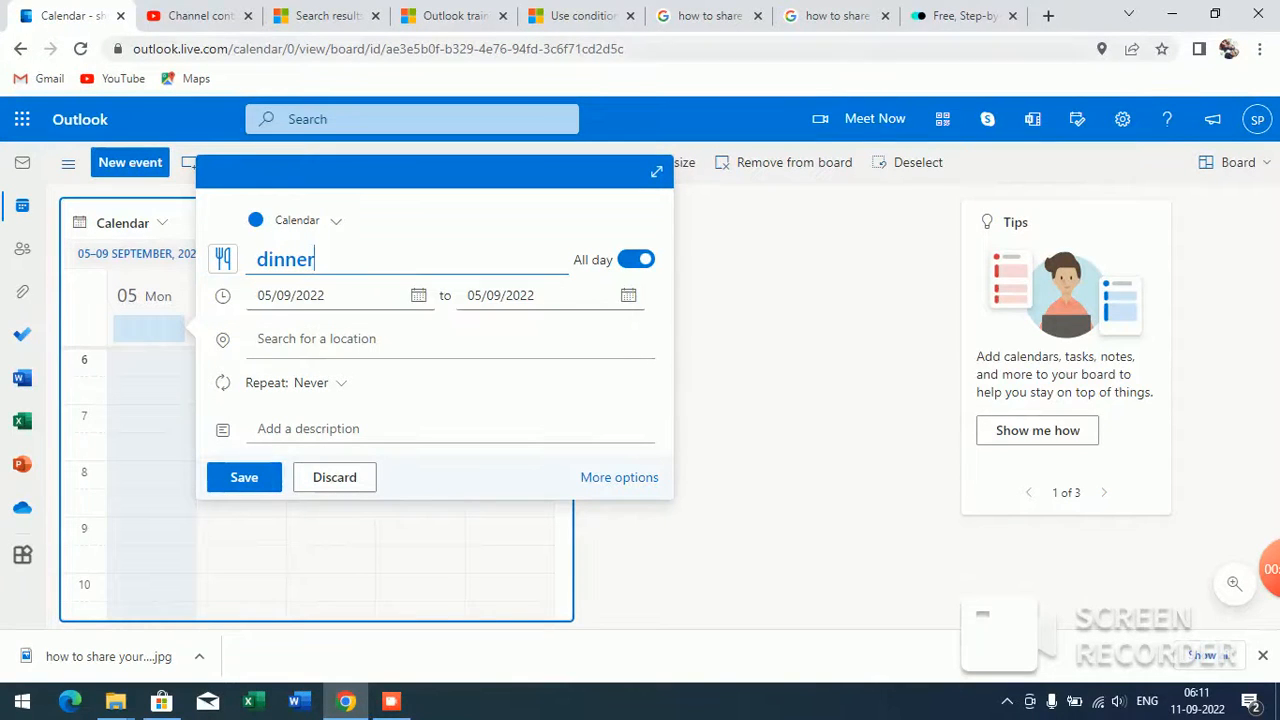
{"action": "key", "text": "Tab"}
{"action": "key", "text": "space"}
{"action": "key", "text": "space"}
{"action": "key", "text": "Tab"}
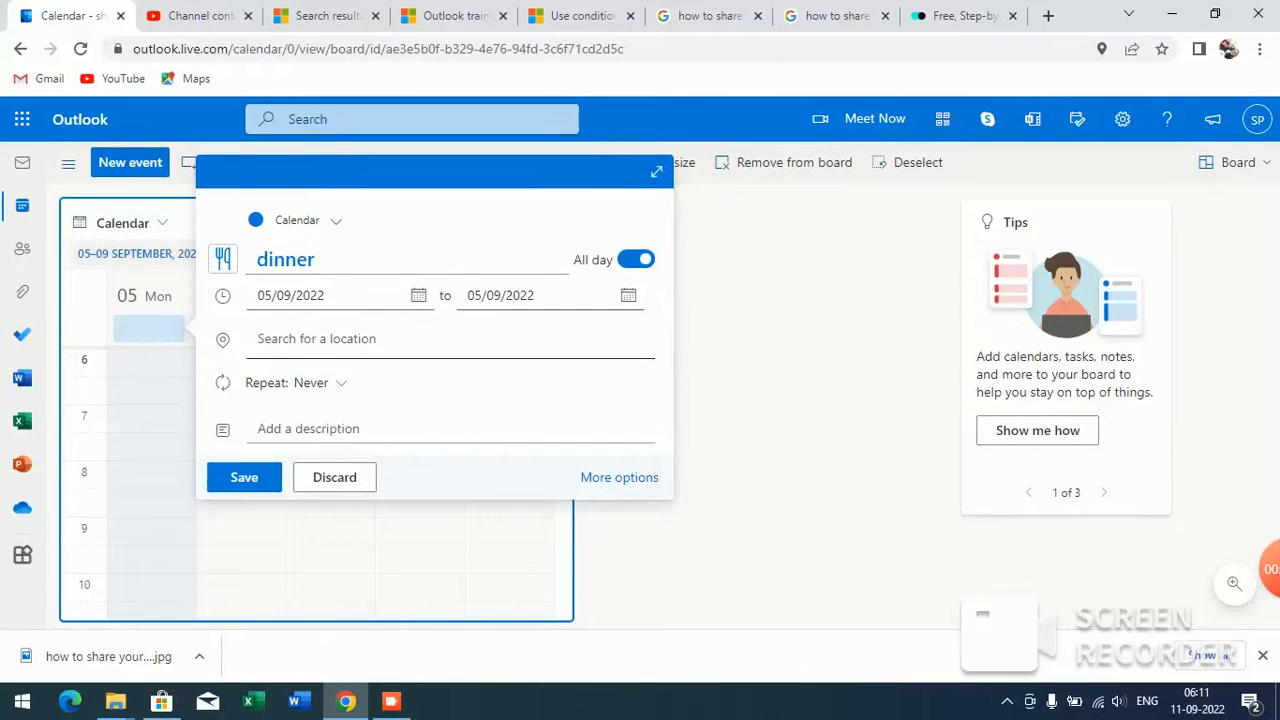
- Check the start date picker, keep 05/09/2022, and expand to the full event editor
{"action": "left_click", "coordinate": [330, 295]}
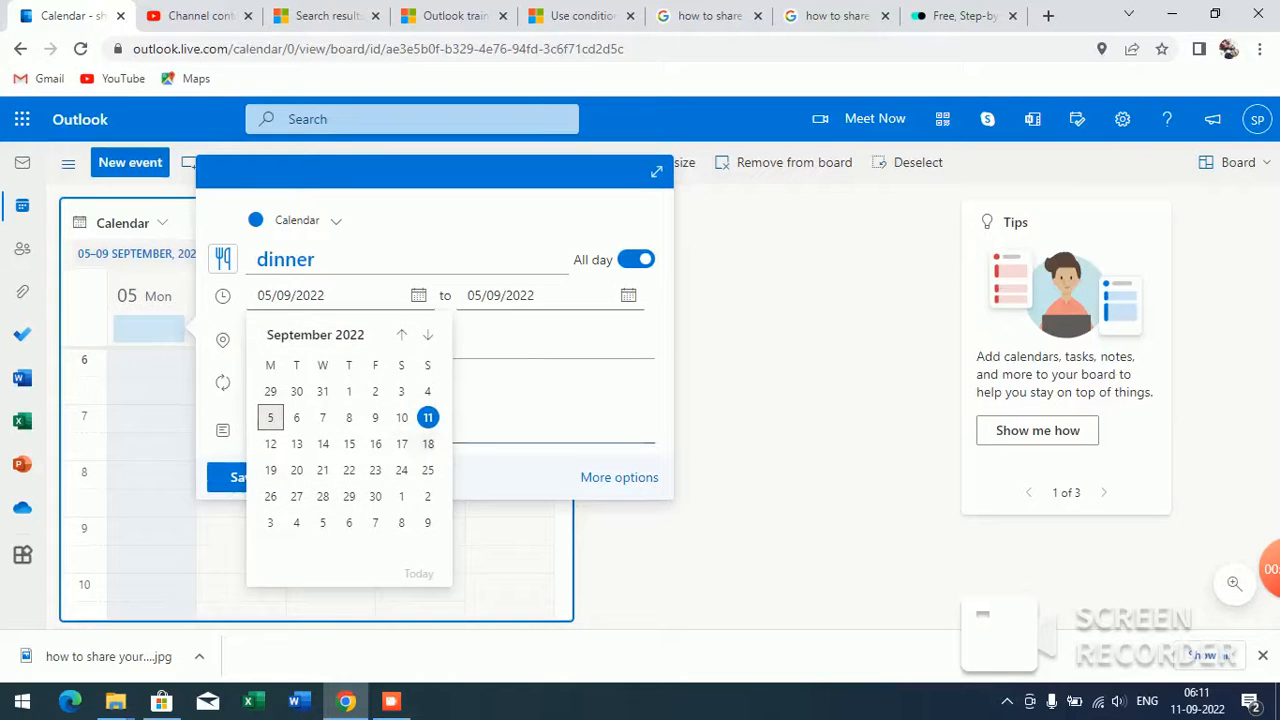
{"action": "key", "text": "Escape"}
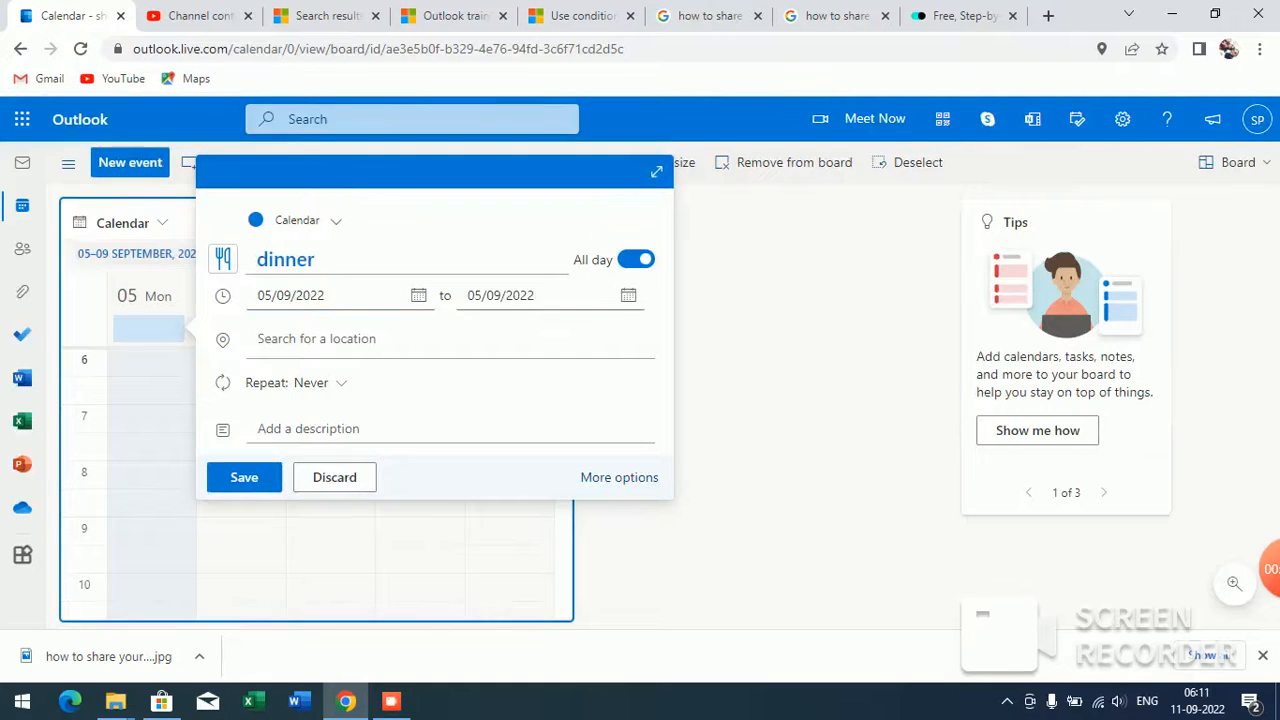
{"action": "left_click", "coordinate": [619, 477]}
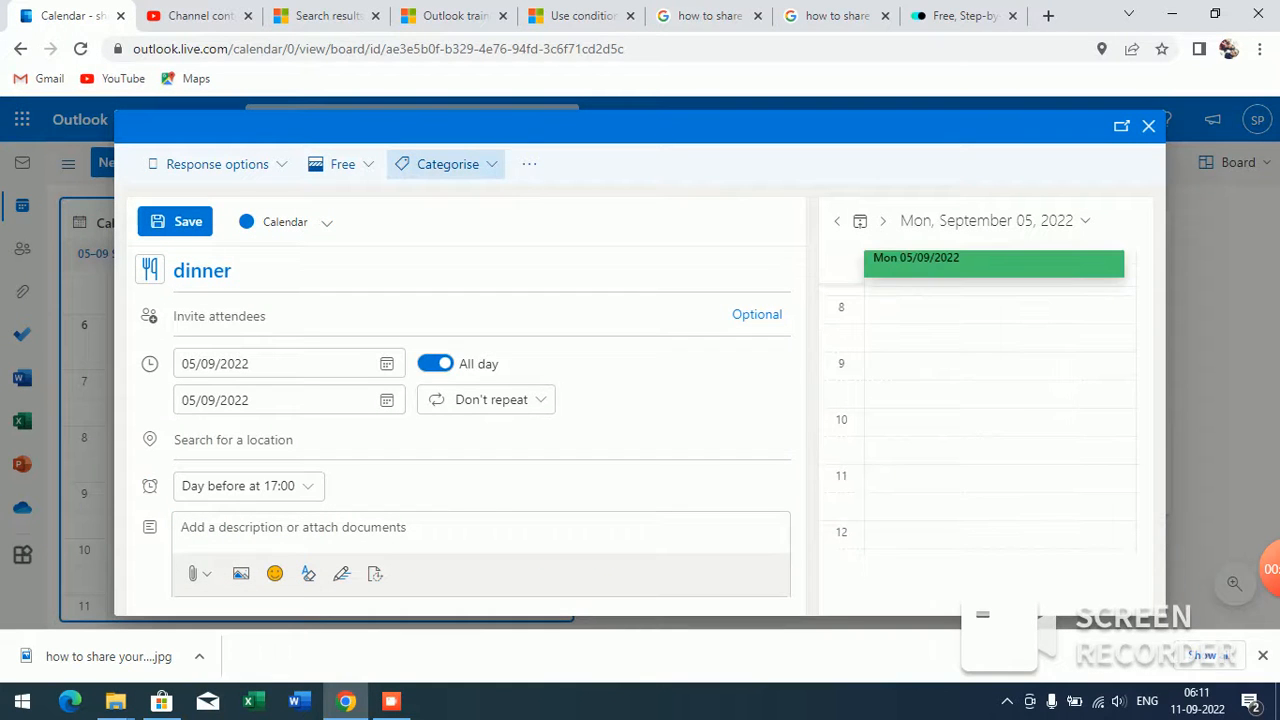
- Show the Categorise list for the dinner event
{"action": "left_click", "coordinate": [447, 164]}
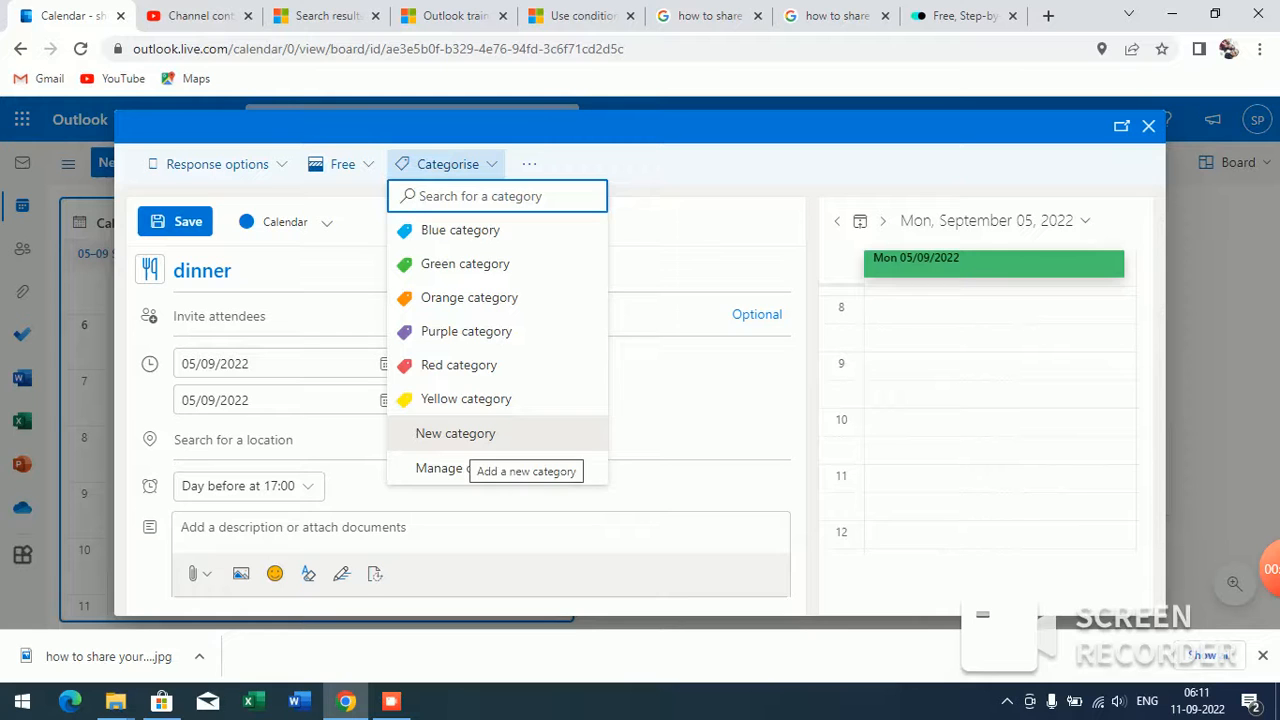
- Create a dark navy category named 'jokes' and save it onto the dinner event
{"action": "left_click", "coordinate": [455, 433]}
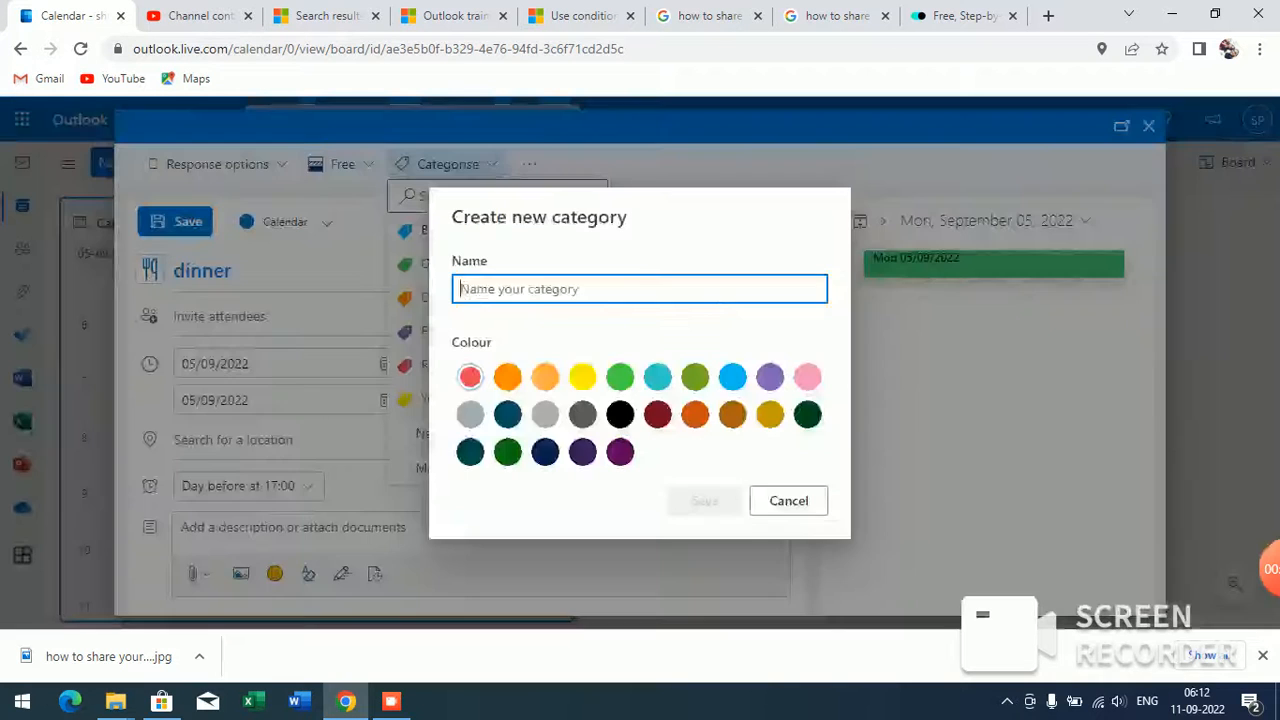
{"action": "left_click", "coordinate": [507, 376]}
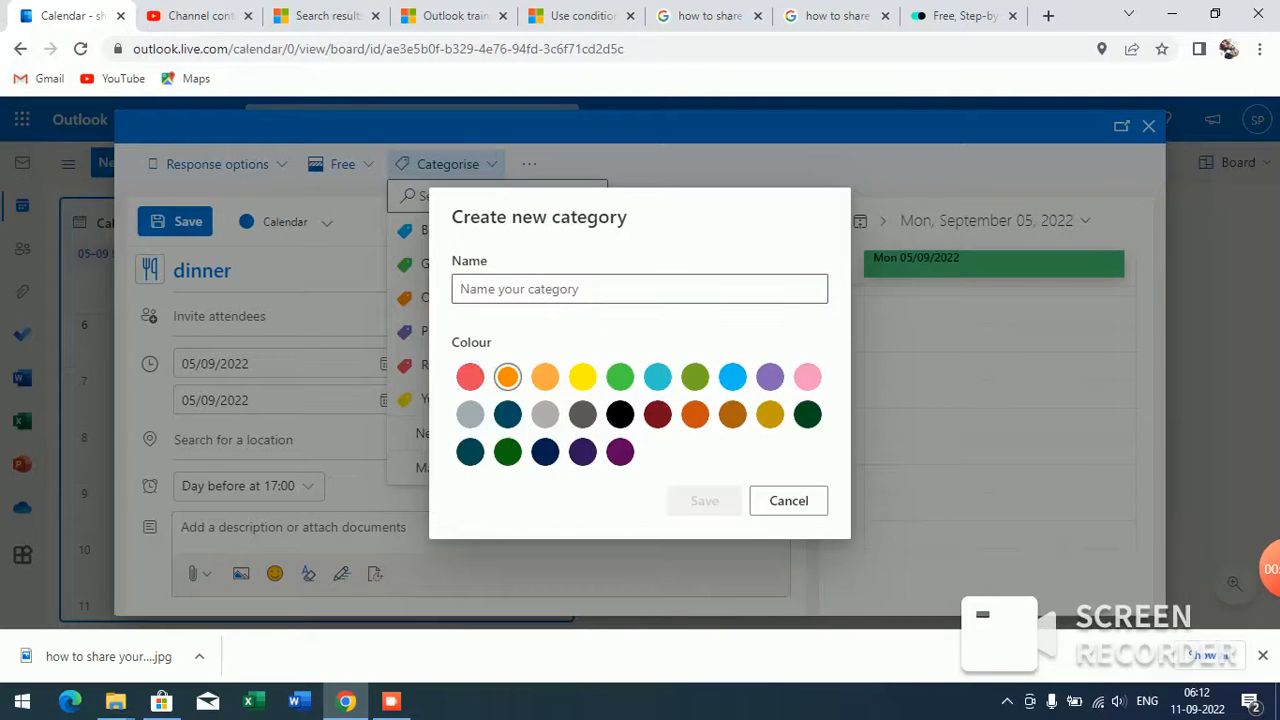
{"action": "left_click", "coordinate": [620, 452]}
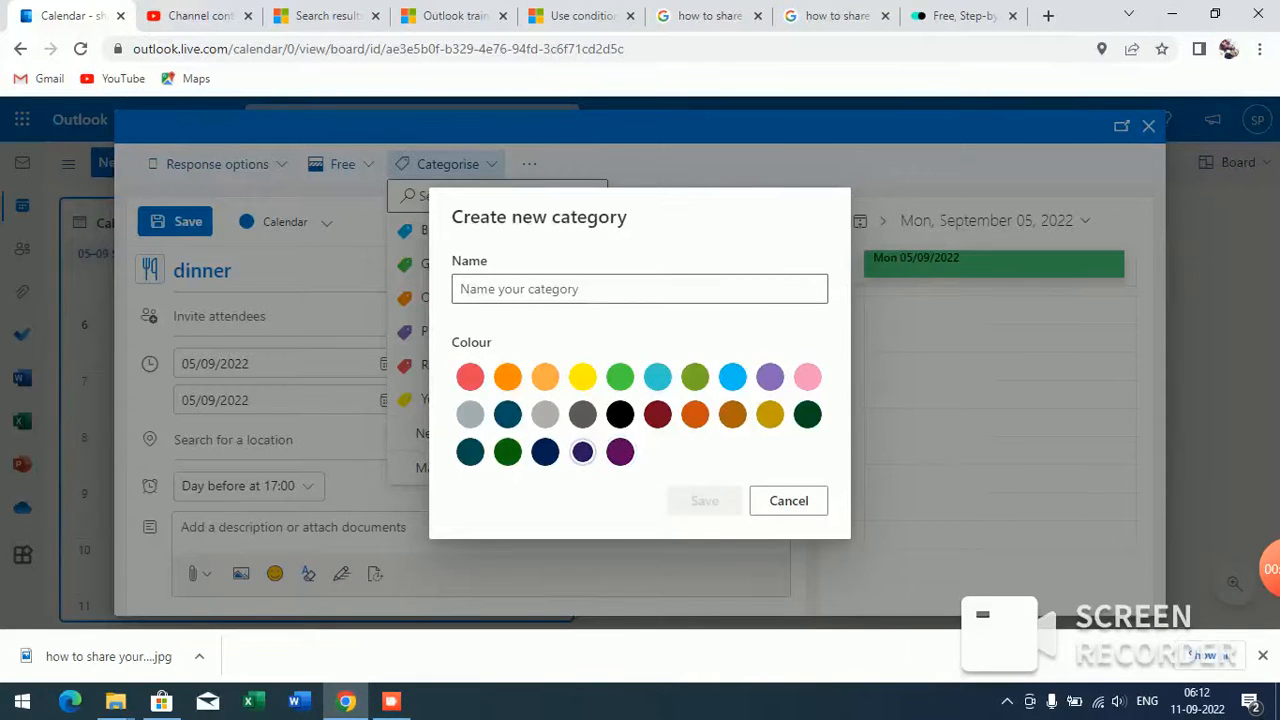
{"action": "left_click", "coordinate": [545, 452]}
{"action": "left_click", "coordinate": [640, 288]}
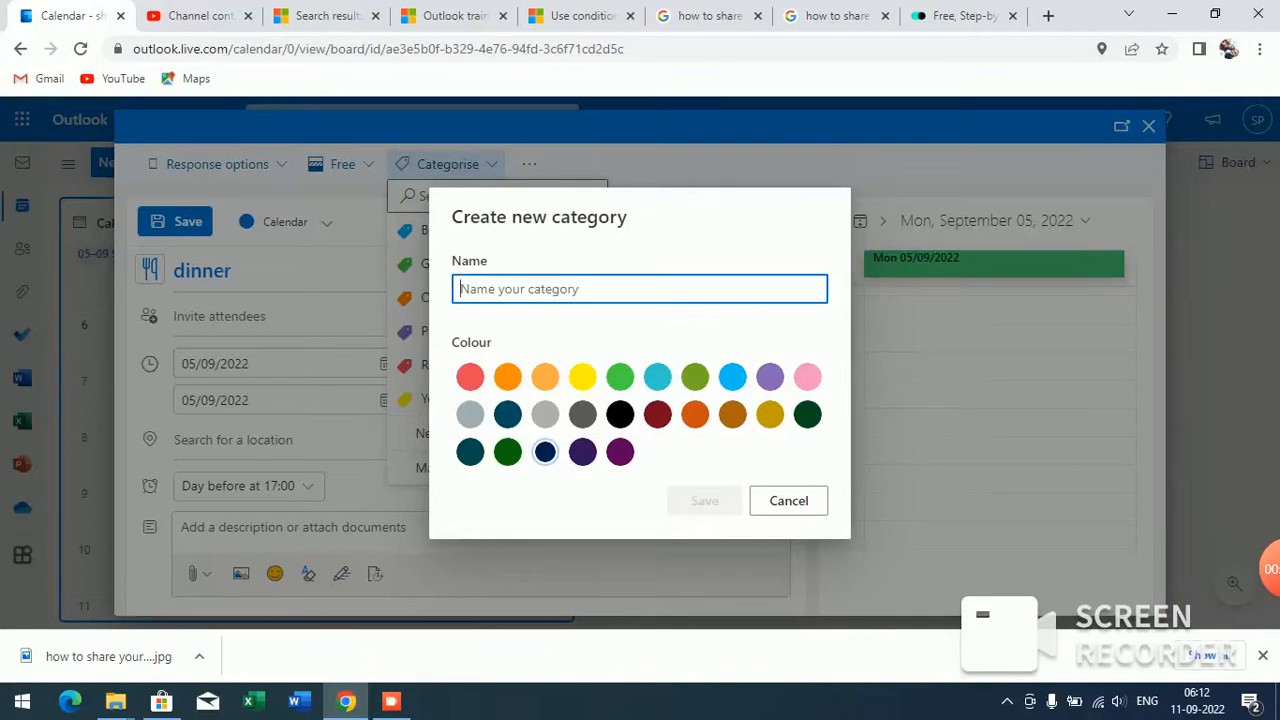
{"action": "type", "text": "jo"}
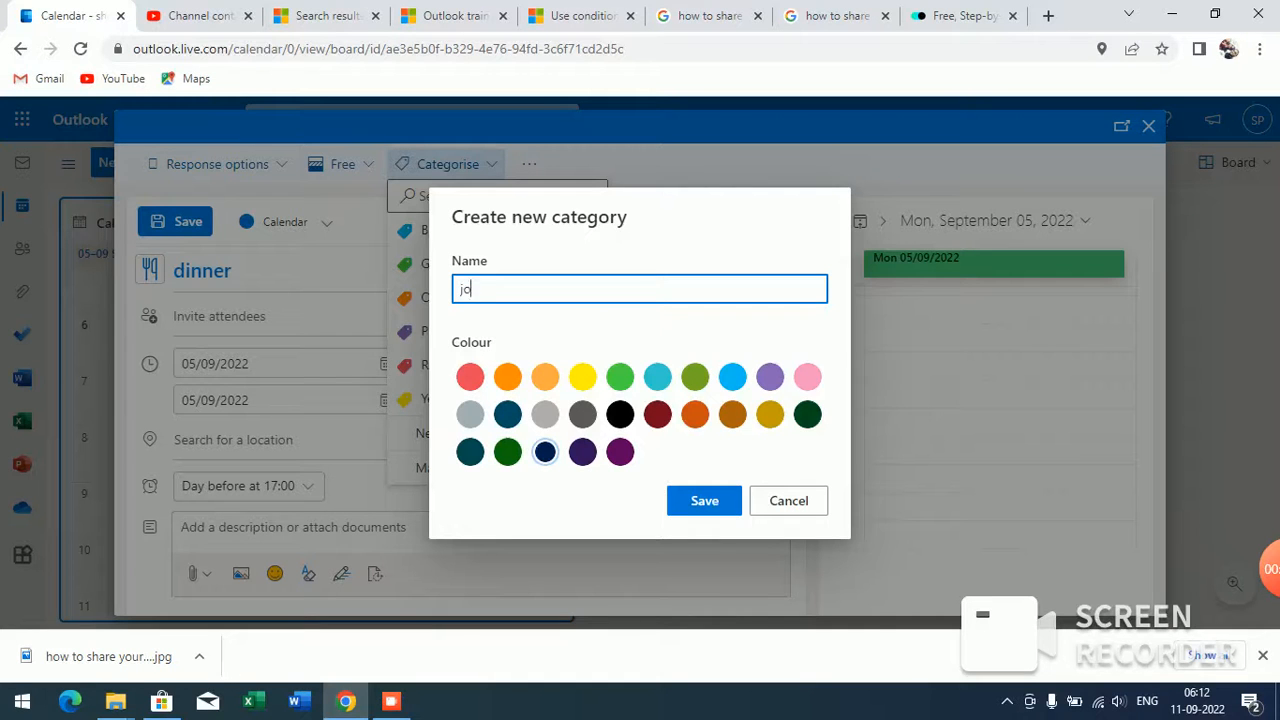
{"action": "type", "text": "kes"}
{"action": "left_click", "coordinate": [704, 500]}
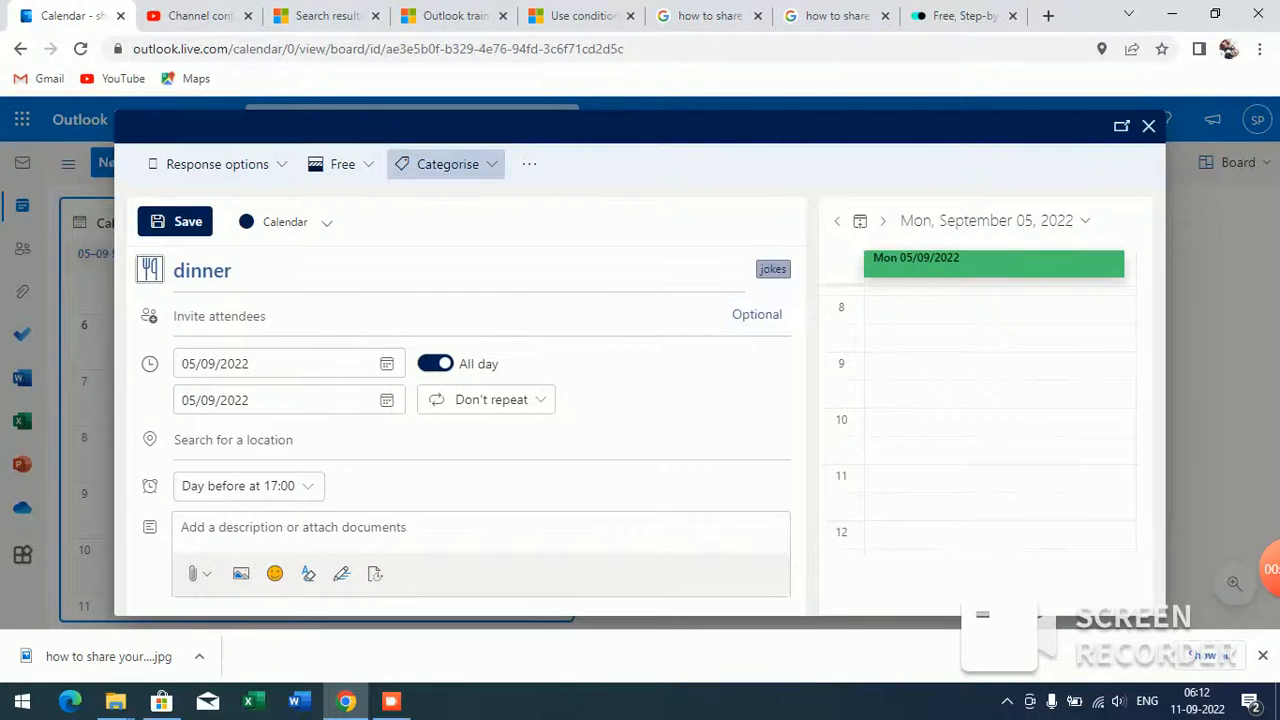
- Add the Red category to the dinner event alongside jokes, then attempt to close the form
{"action": "left_click", "coordinate": [448, 164]}
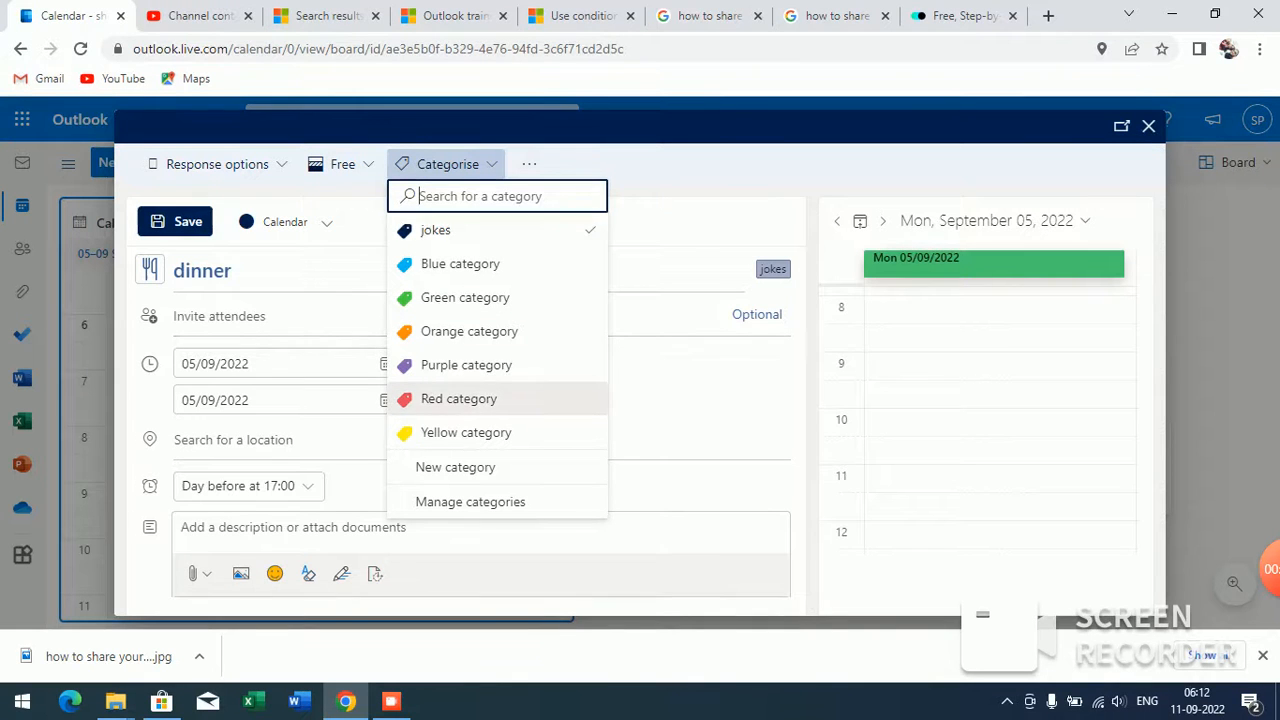
{"action": "left_click", "coordinate": [458, 398]}
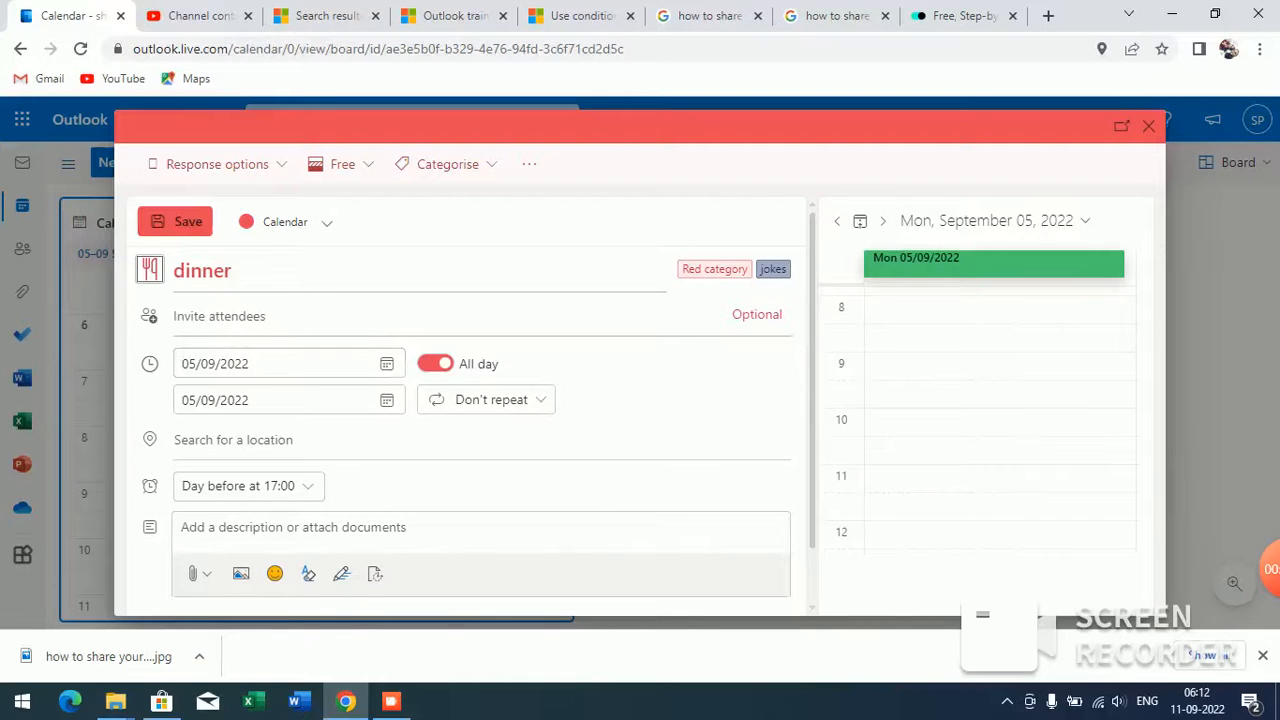
{"action": "scroll", "coordinate": [480, 400], "scroll_direction": "down", "scroll_amount": 2}
{"action": "scroll", "coordinate": [480, 400], "scroll_direction": "up", "scroll_amount": 2}
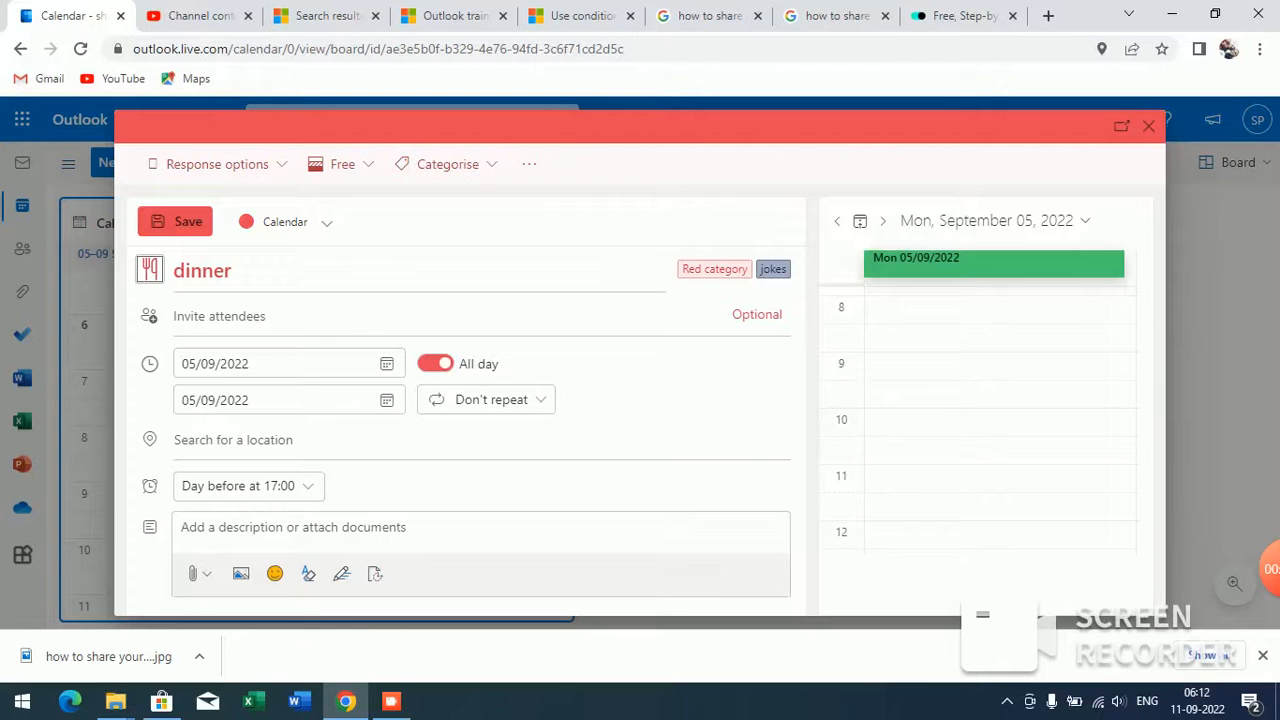
{"action": "key", "text": "Escape"}
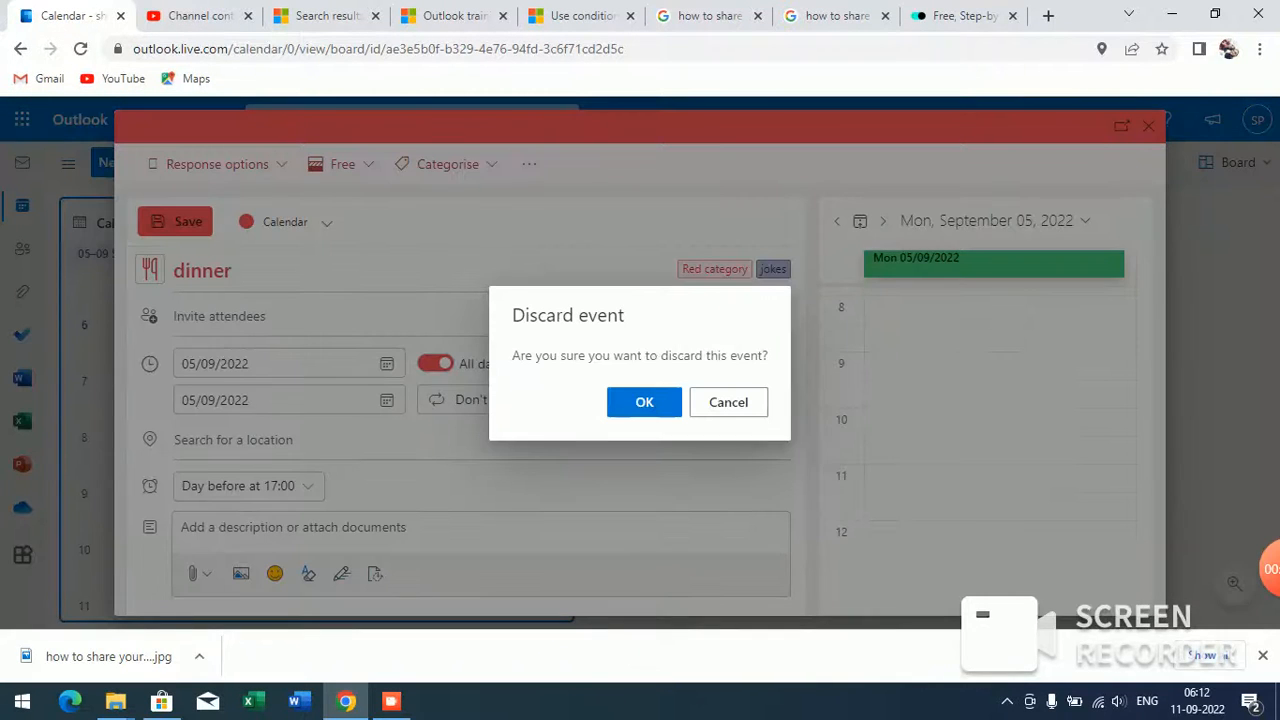
- Keep the dinner event, pop it out to its own window and close that window
{"action": "left_click", "coordinate": [728, 402]}
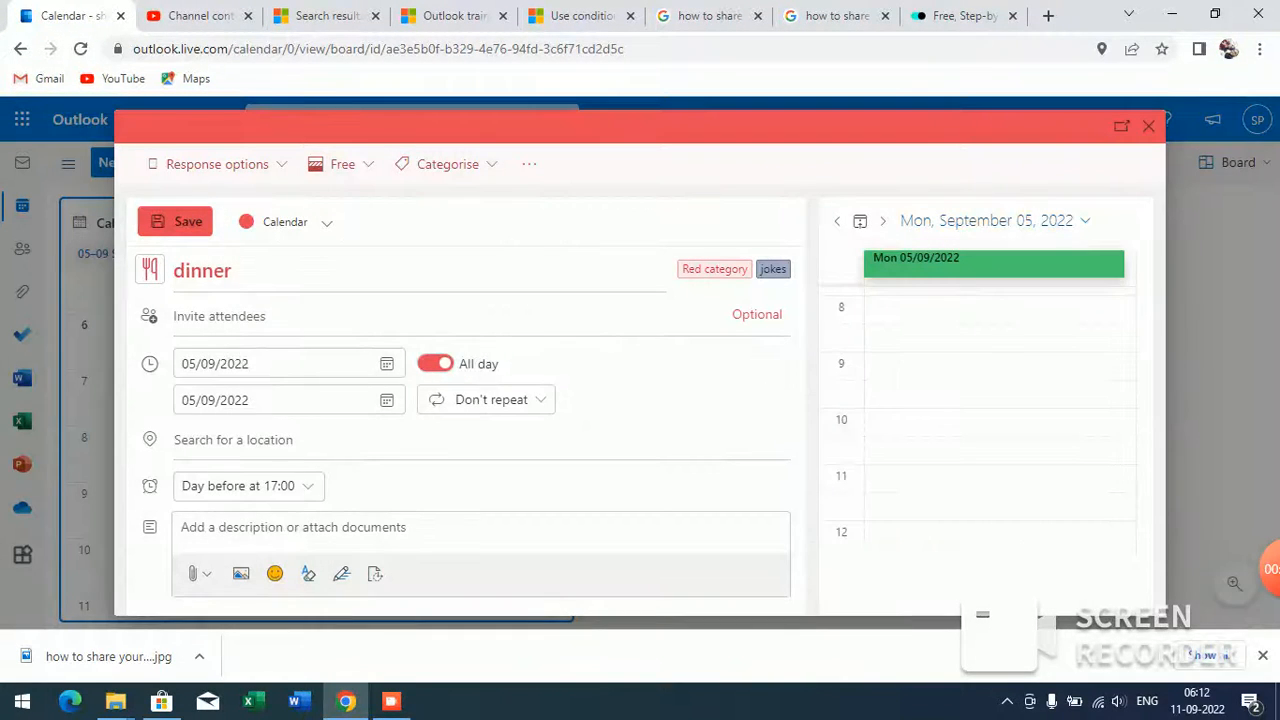
{"action": "left_click", "coordinate": [1121, 126]}
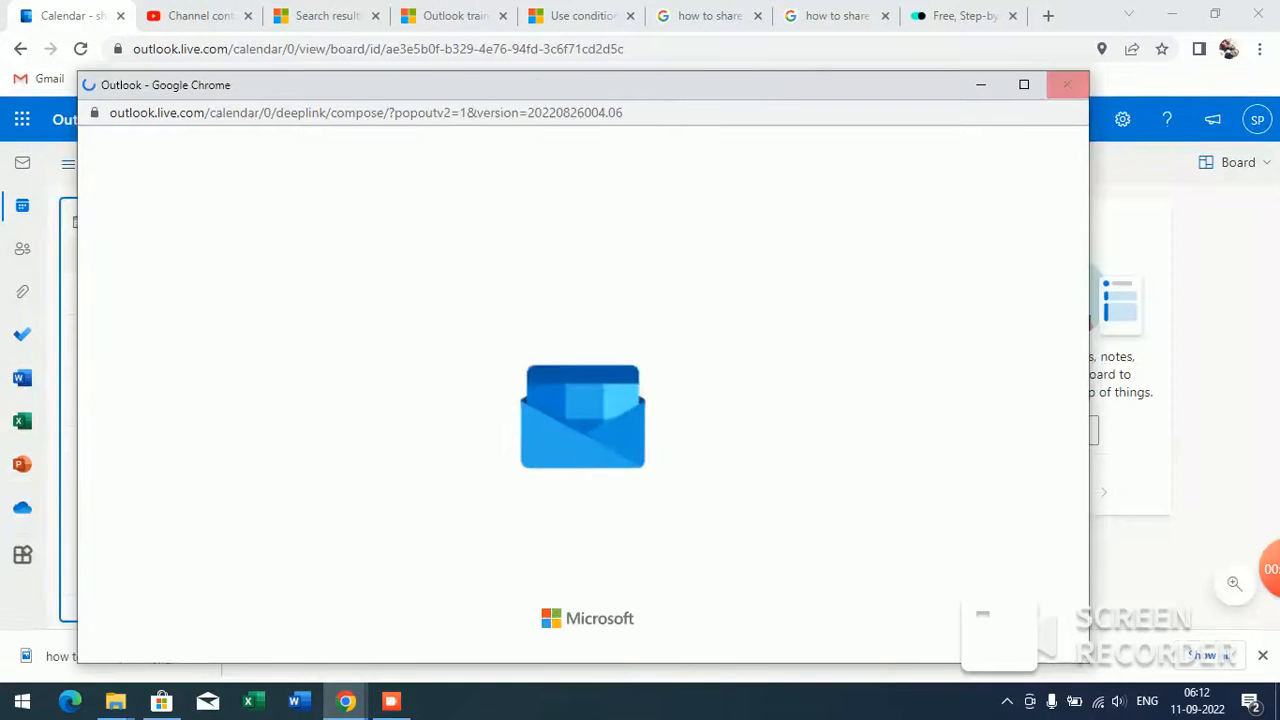
{"action": "left_click", "coordinate": [1067, 84]}
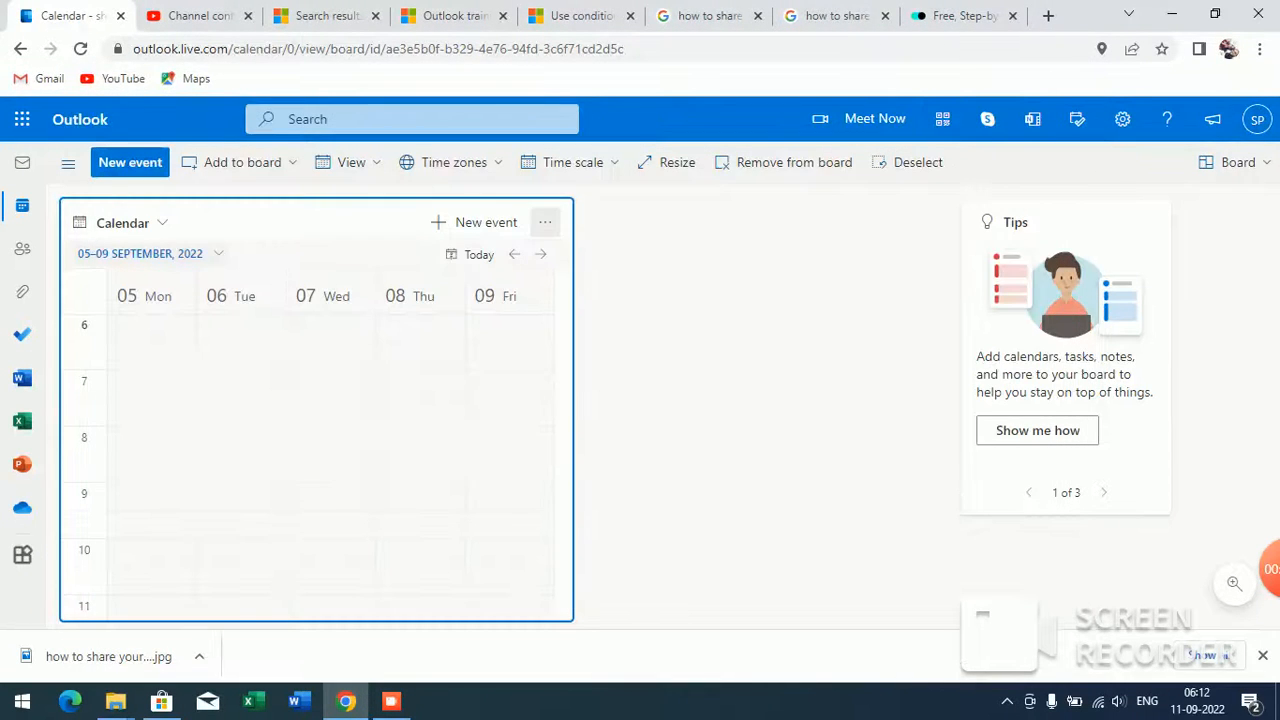
- Start a fresh untitled all-day event on Monday 5 September and move through its fields
{"action": "left_click", "coordinate": [144, 296]}
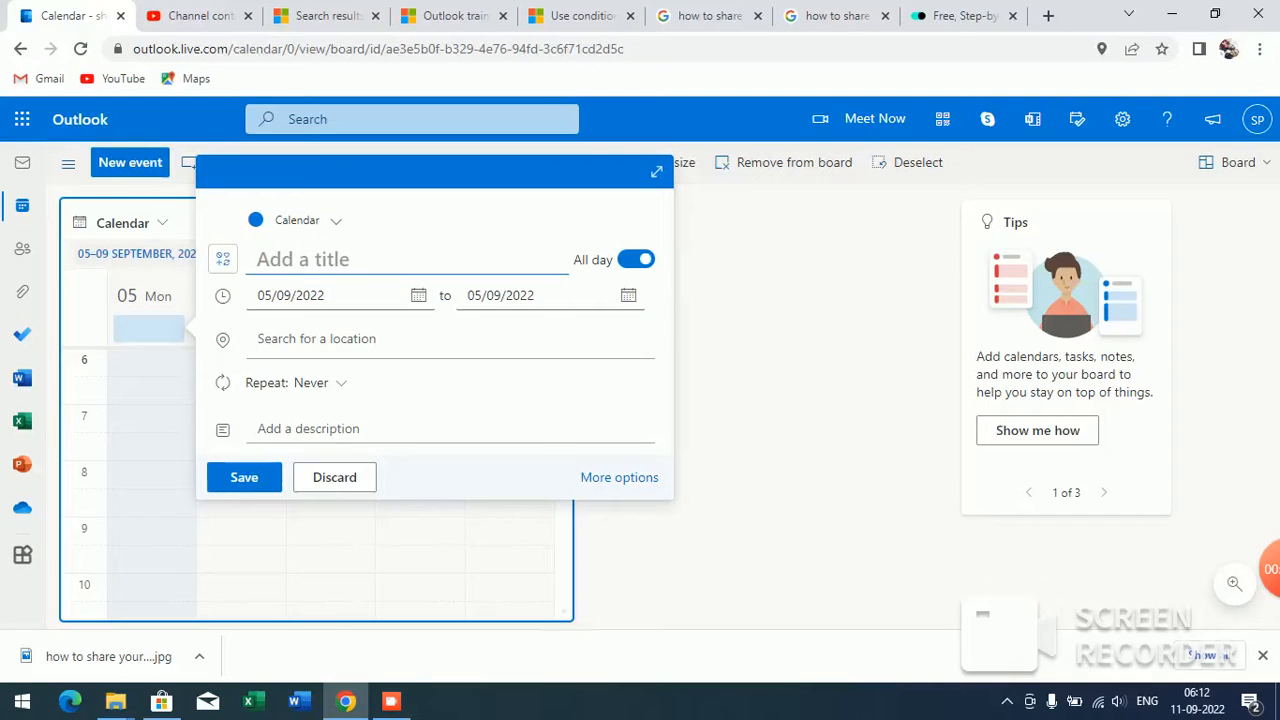
{"action": "key", "text": "Tab"}
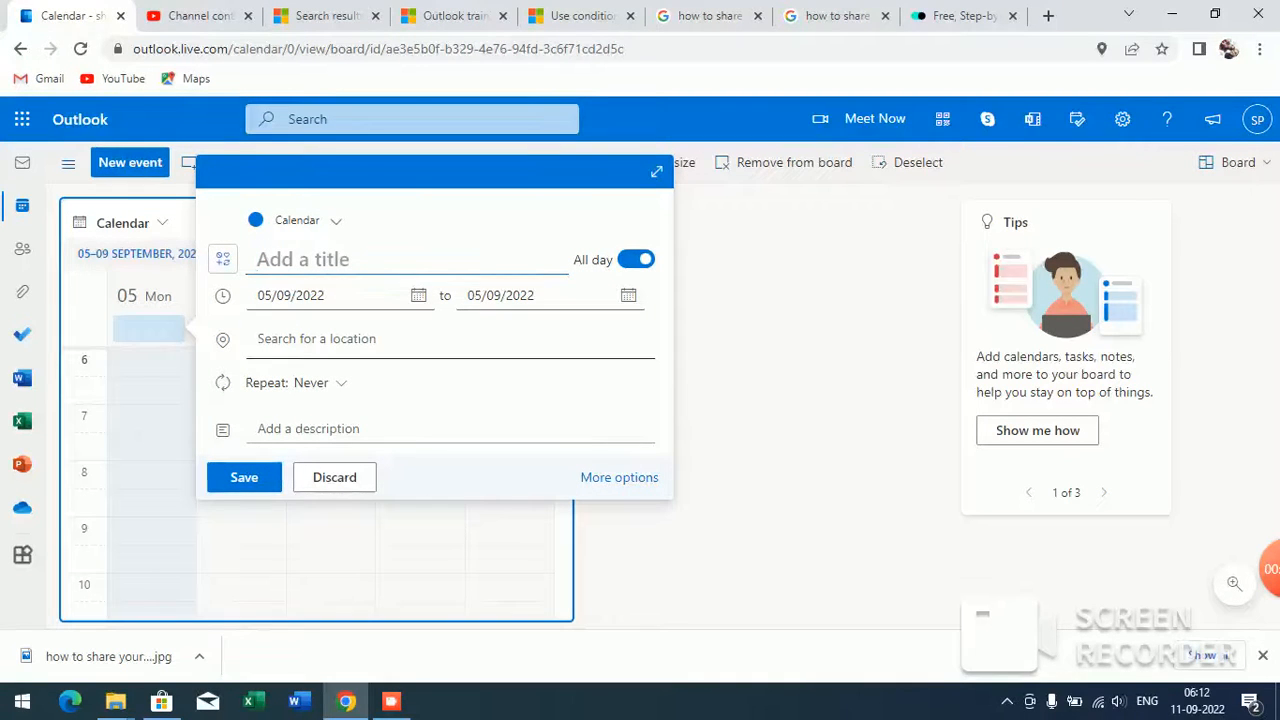
{"action": "key", "text": "Tab"}
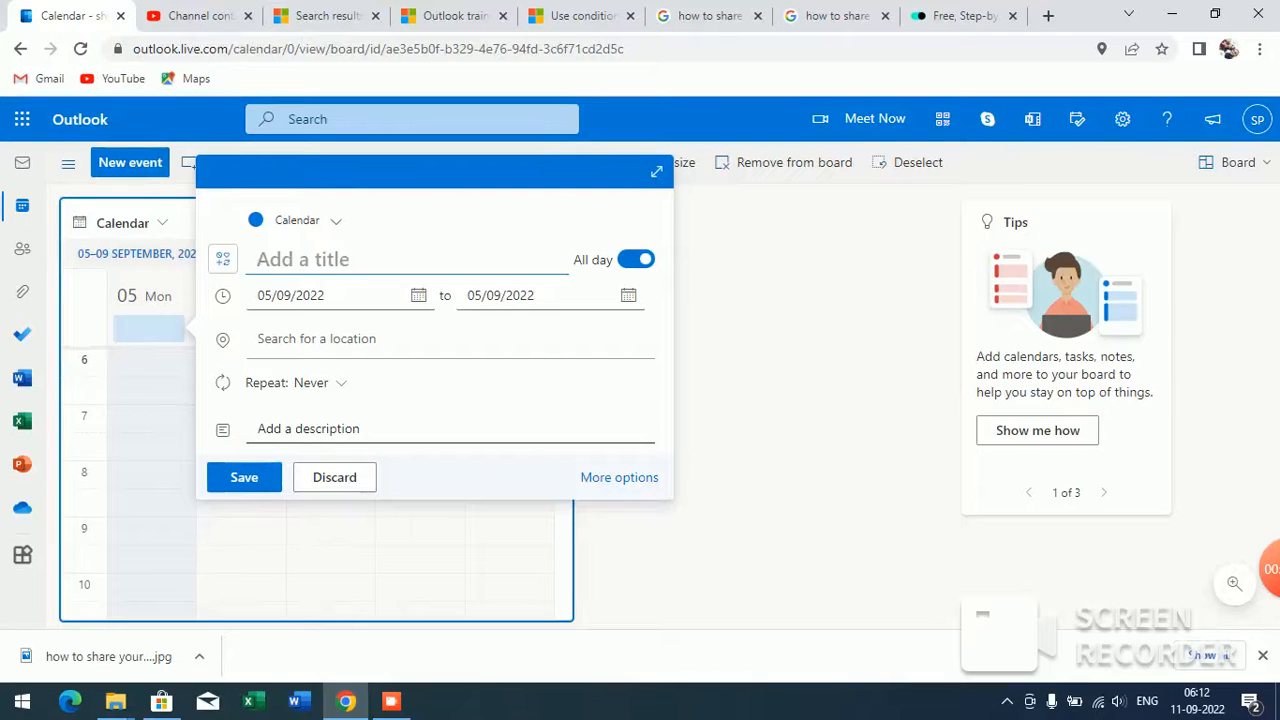